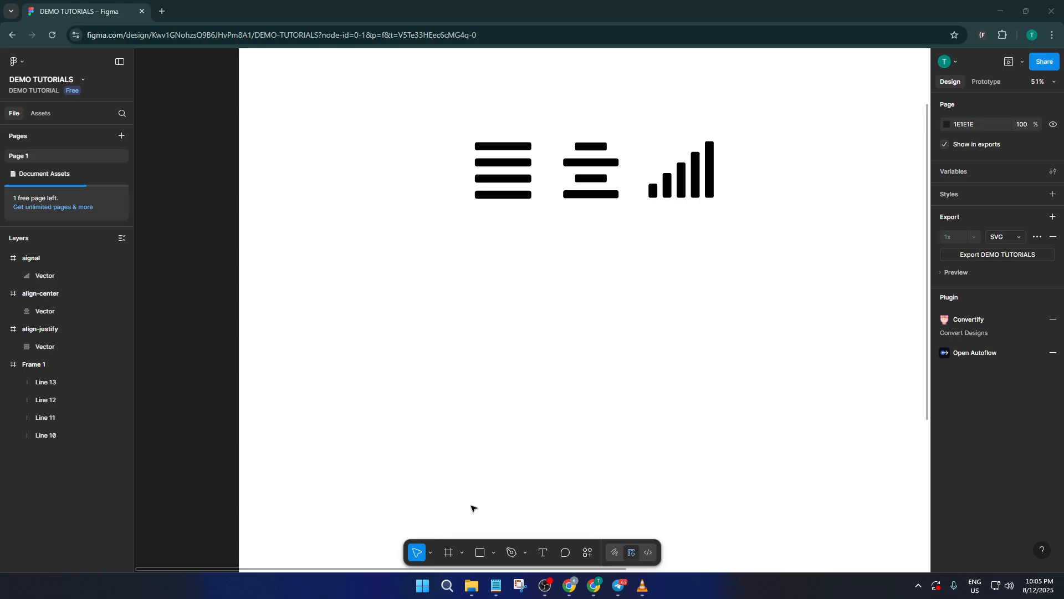
# - Draw a tall, narrow rectangle about 41 × 369 in the empty area below the icons and fill it with black 000000
pyautogui.click(482, 553)
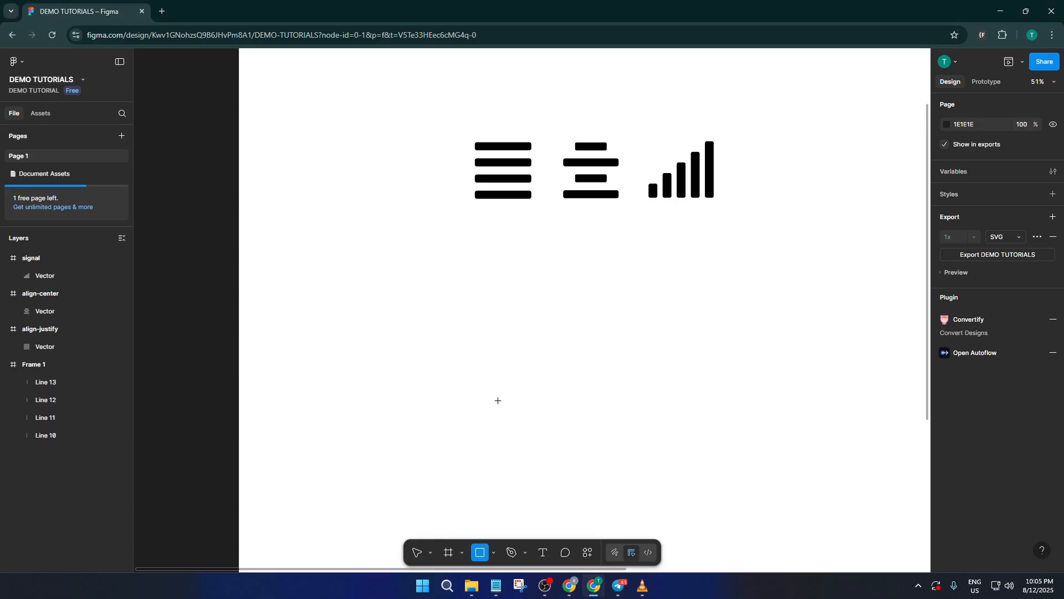
pyautogui.moveTo(442, 288); pyautogui.dragTo(454, 392)
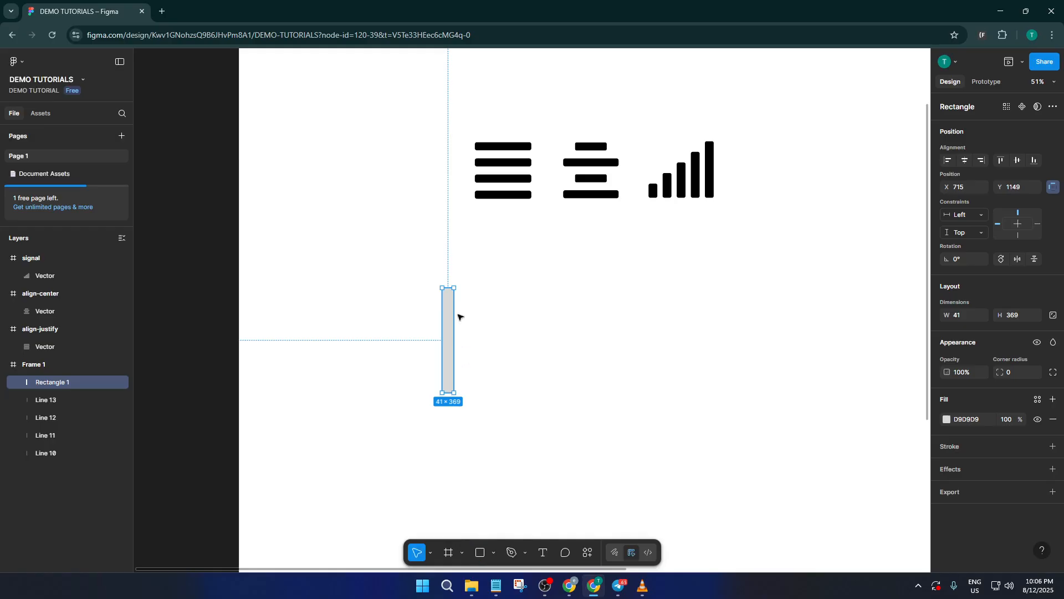
pyautogui.click(946, 419)
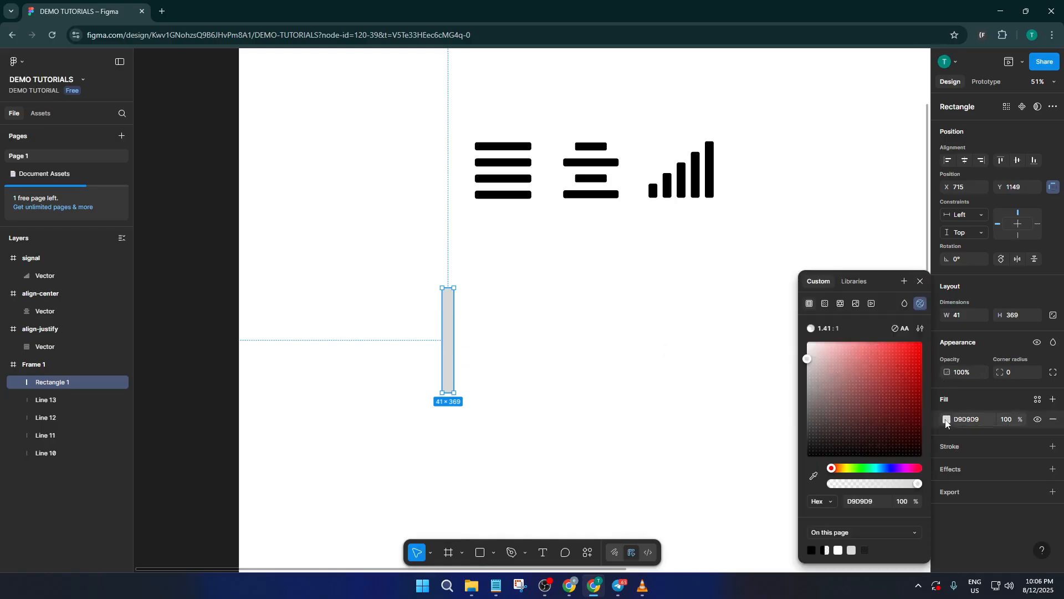
pyautogui.moveTo(849, 374); pyautogui.dragTo(801, 469)
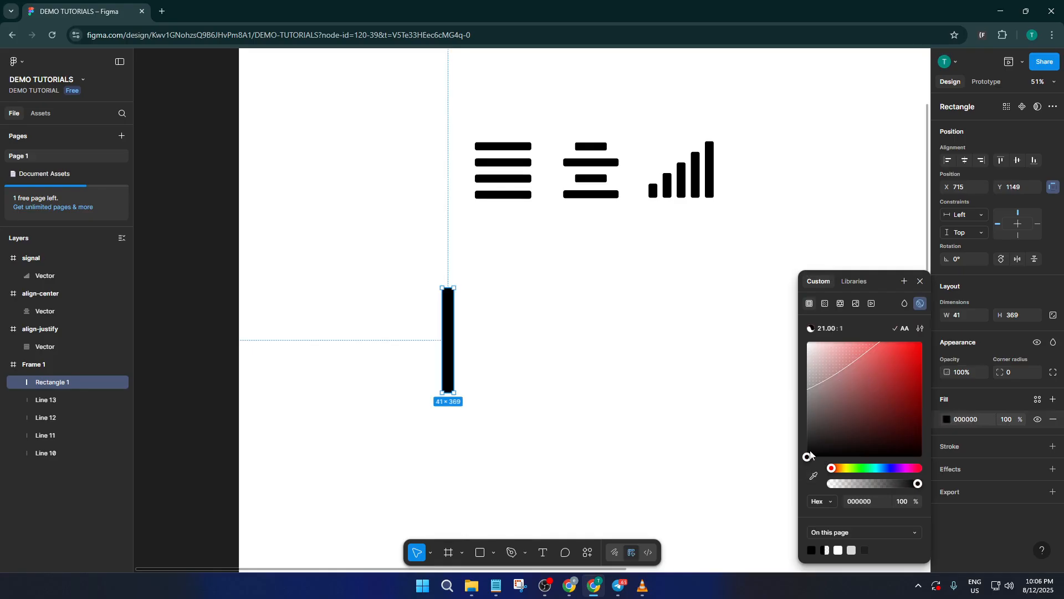
pyautogui.click(654, 304)
# - Round the bar's corners to radius 10 and duplicate it sideways into a row of four bars spaced 27 apart
pyautogui.click(448, 316)
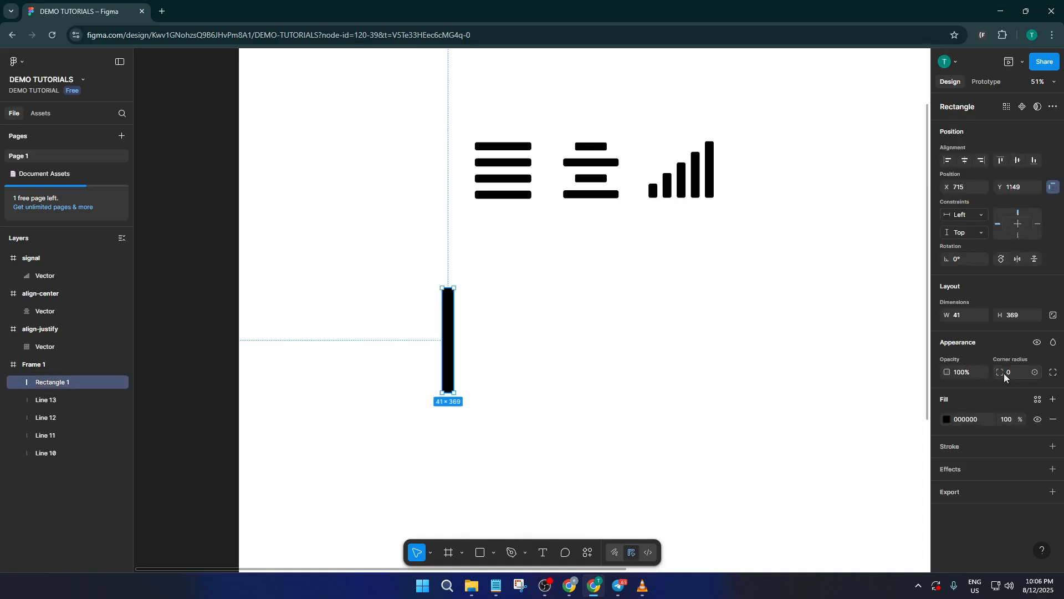
pyautogui.click(1004, 376)
pyautogui.press('Return')
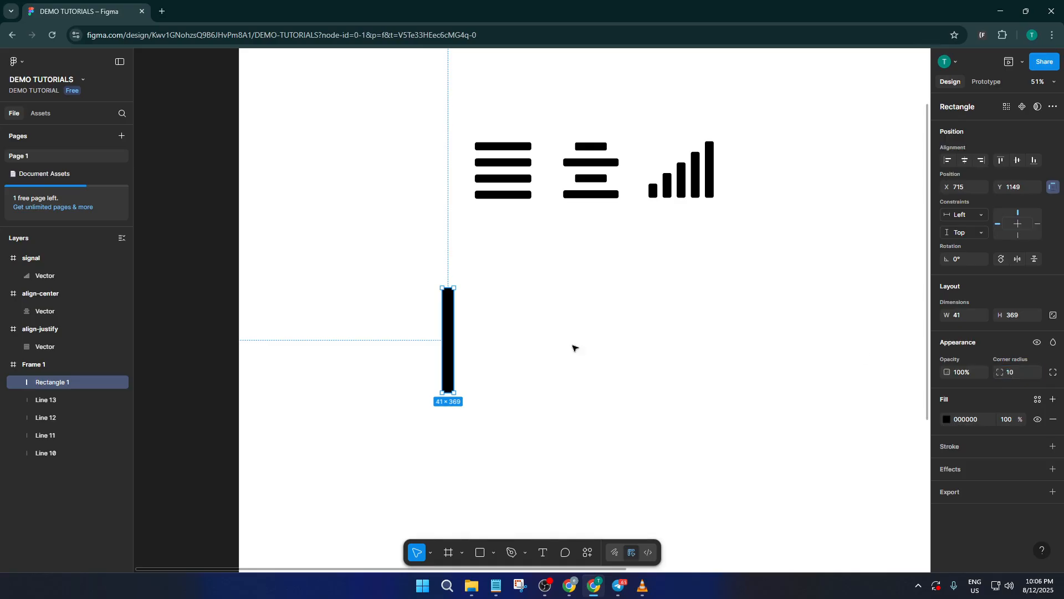
pyautogui.click(572, 347)
pyautogui.click(449, 327)
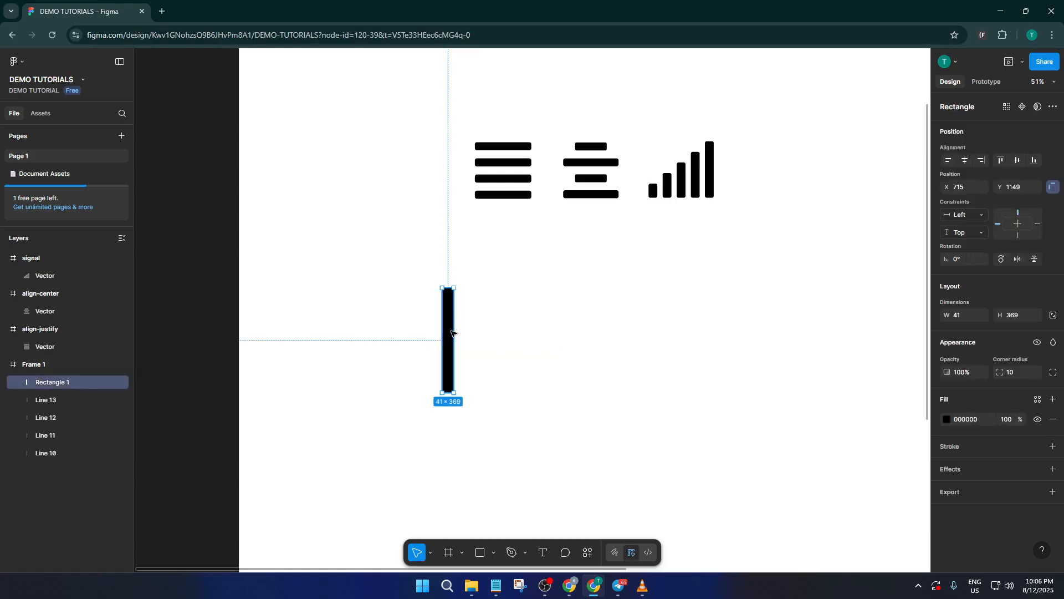
pyautogui.moveTo(453, 331); pyautogui.dragTo(510, 334)
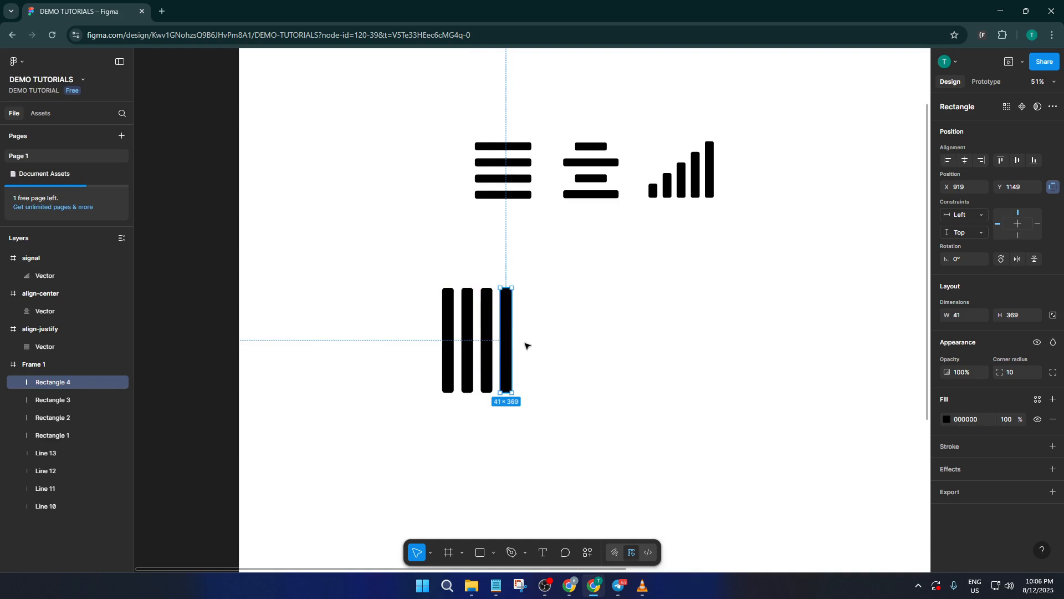
# - Rotate the four bars together by 90° into a horizontal stack and place a copy of the stack to its right
pyautogui.moveTo(560, 366); pyautogui.dragTo(429, 327)
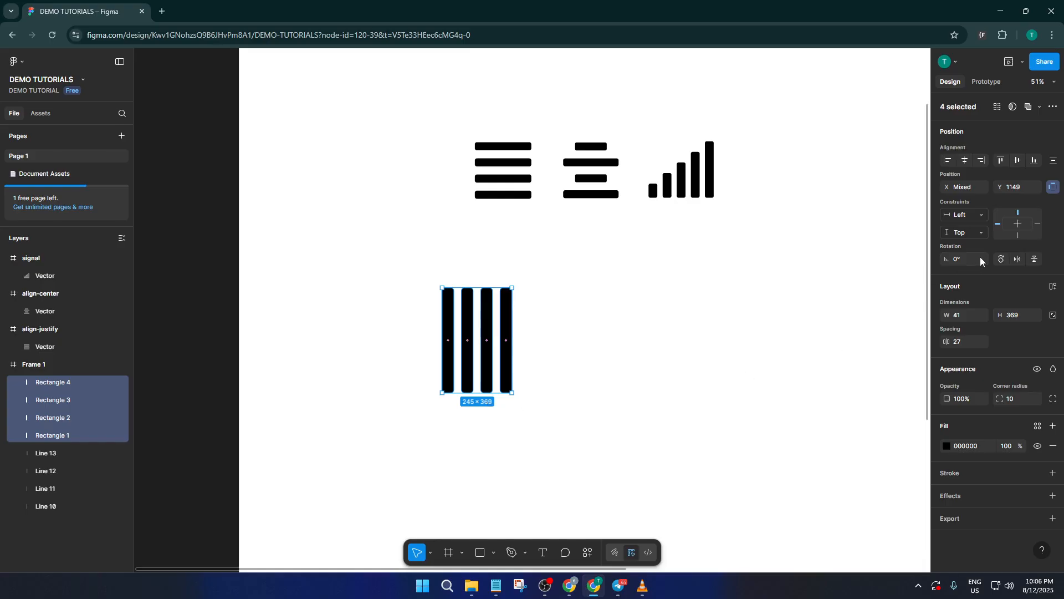
pyautogui.click(1001, 259)
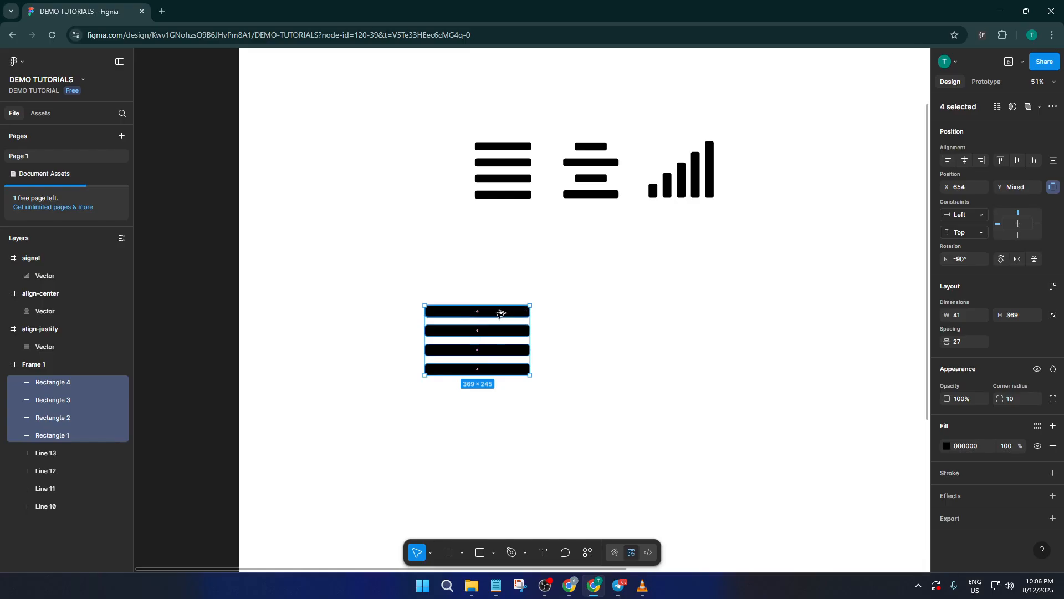
pyautogui.moveTo(499, 310); pyautogui.dragTo(629, 315)
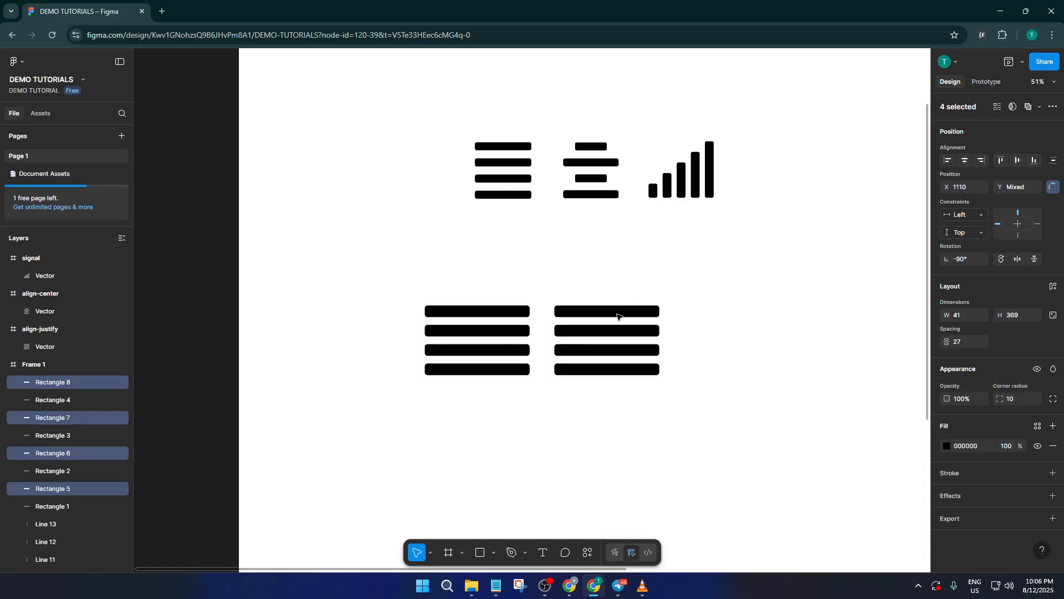
pyautogui.doubleClick(585, 314)
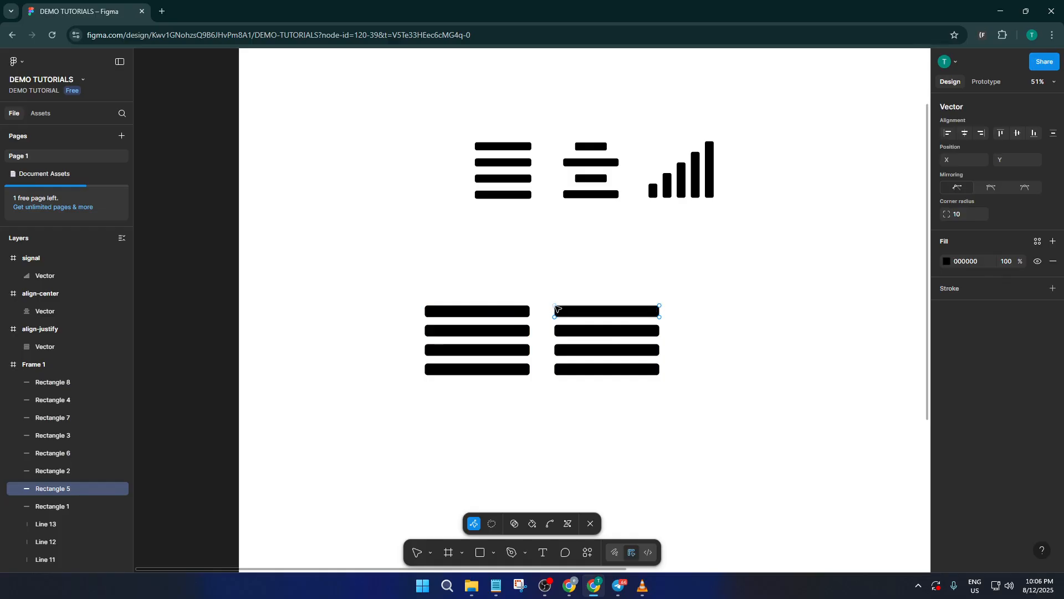
pyautogui.moveTo(556, 308); pyautogui.dragTo(567, 308)
pyautogui.press('ctrl')
pyautogui.hotkey('ctrl', 'z')
pyautogui.scroll(1, 667, 324)
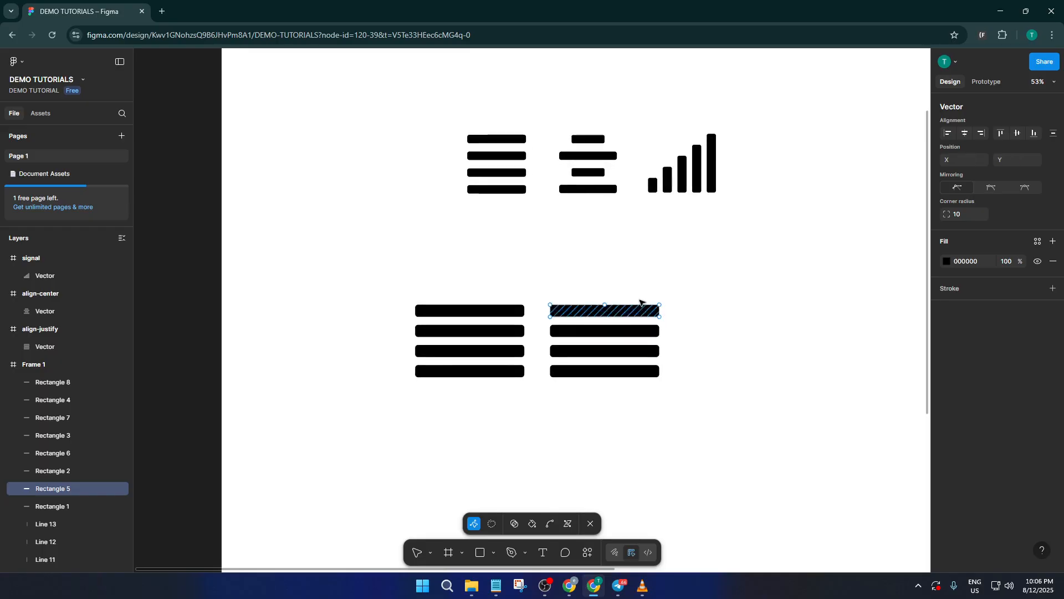
pyautogui.press('Escape')
pyautogui.press('Escape')
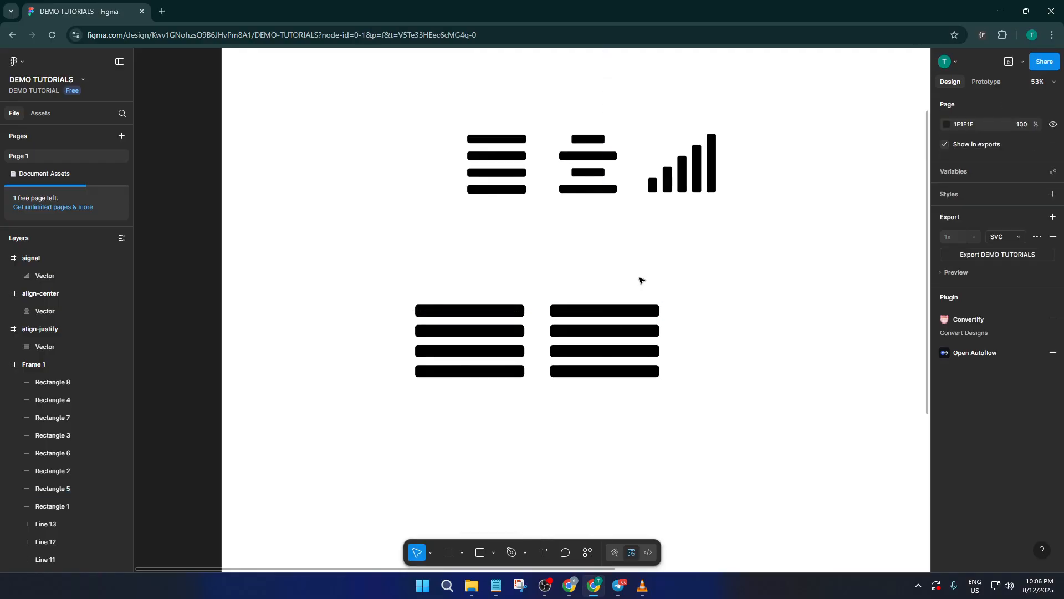
# - Shorten the top bar of the second stack from both ends to a length of about 206, centred over the bars below
pyautogui.click(607, 311)
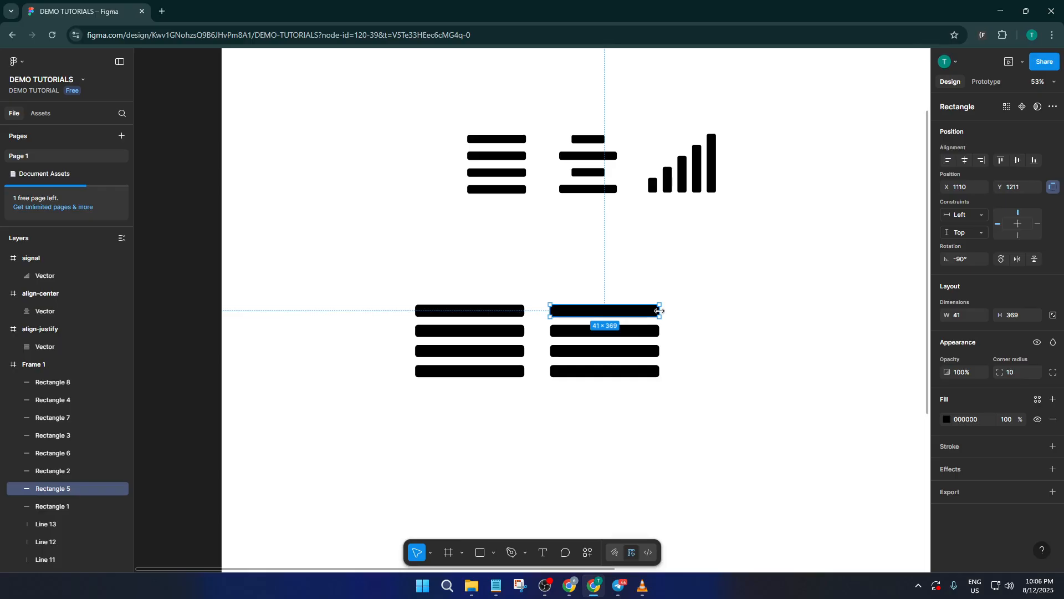
pyautogui.moveTo(659, 311); pyautogui.dragTo(642, 312)
pyautogui.hotkey('ctrl', 'z')
pyautogui.moveTo(659, 309); pyautogui.dragTo(636, 310)
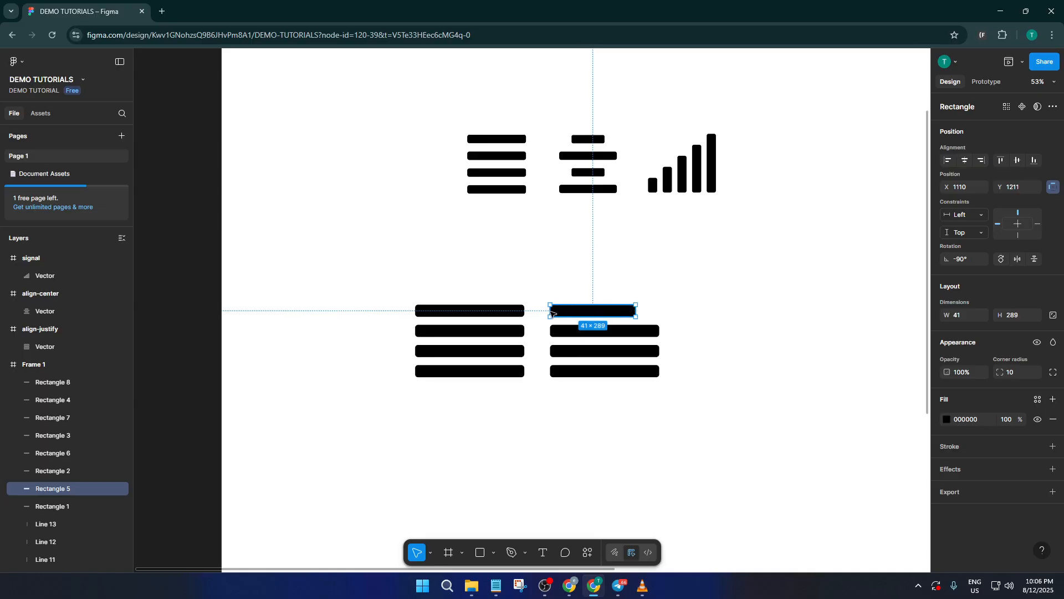
pyautogui.moveTo(550, 311); pyautogui.dragTo(598, 312)
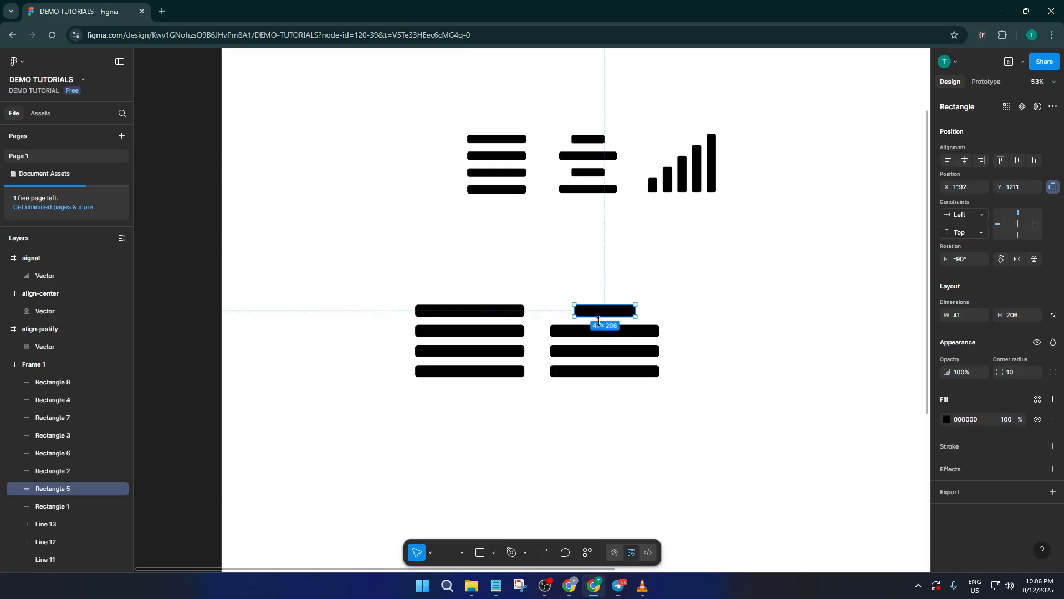
# - Delete the third bar of the second stack and put a copy of the short top bar in its place
pyautogui.click(606, 351)
pyautogui.press('Delete')
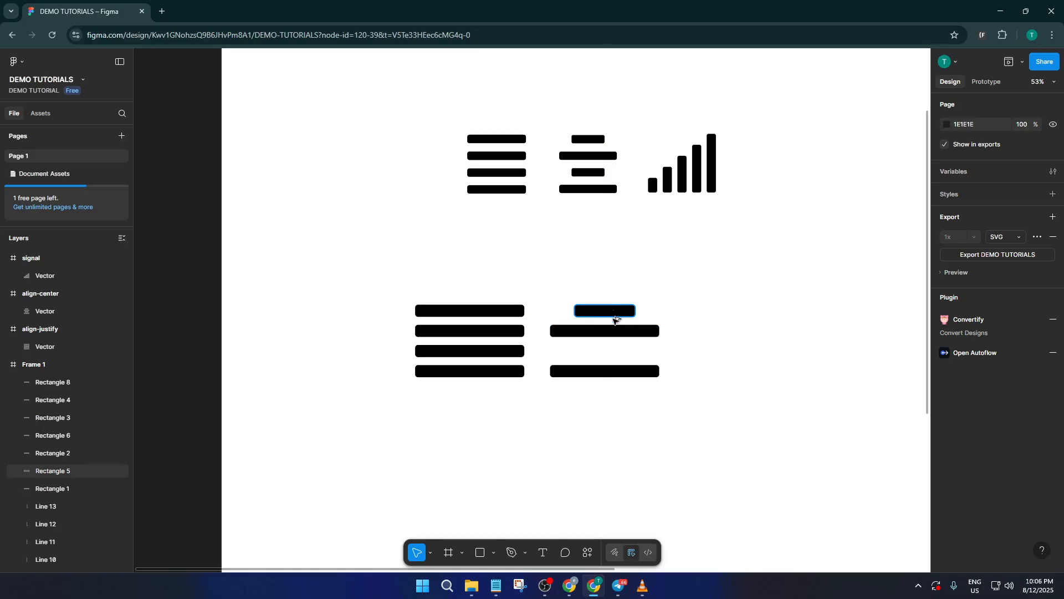
pyautogui.keyDown('alt'); pyautogui.moveTo(612, 315); pyautogui.dragTo(618, 355); pyautogui.keyUp('alt')
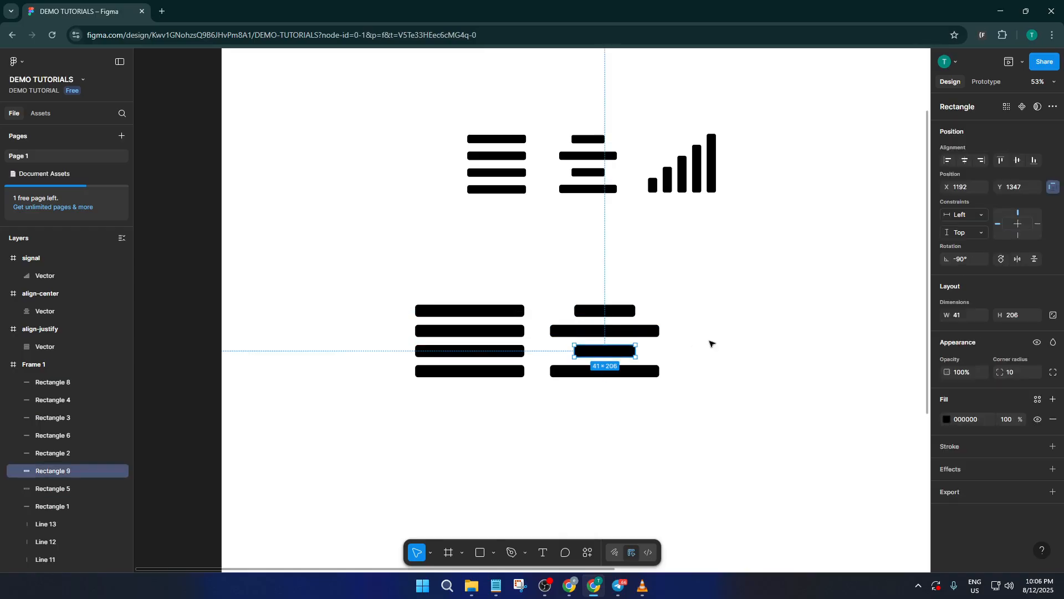
pyautogui.click(721, 340)
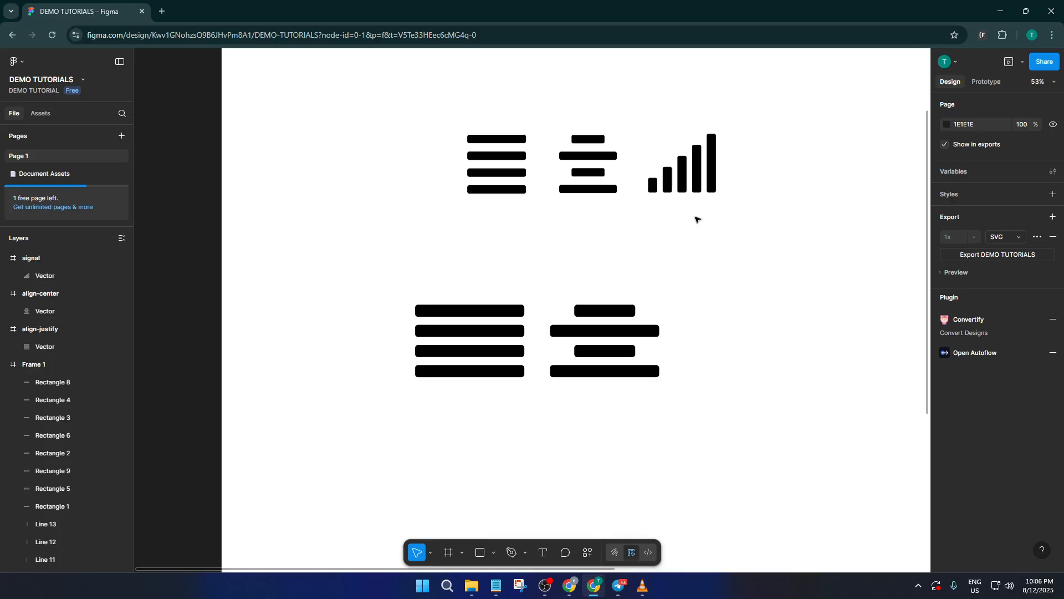
# - Copy the first stack's top bar to the free space right of the second stack and rotate it 90° to vertical
pyautogui.moveTo(718, 294); pyautogui.dragTo(582, 292)
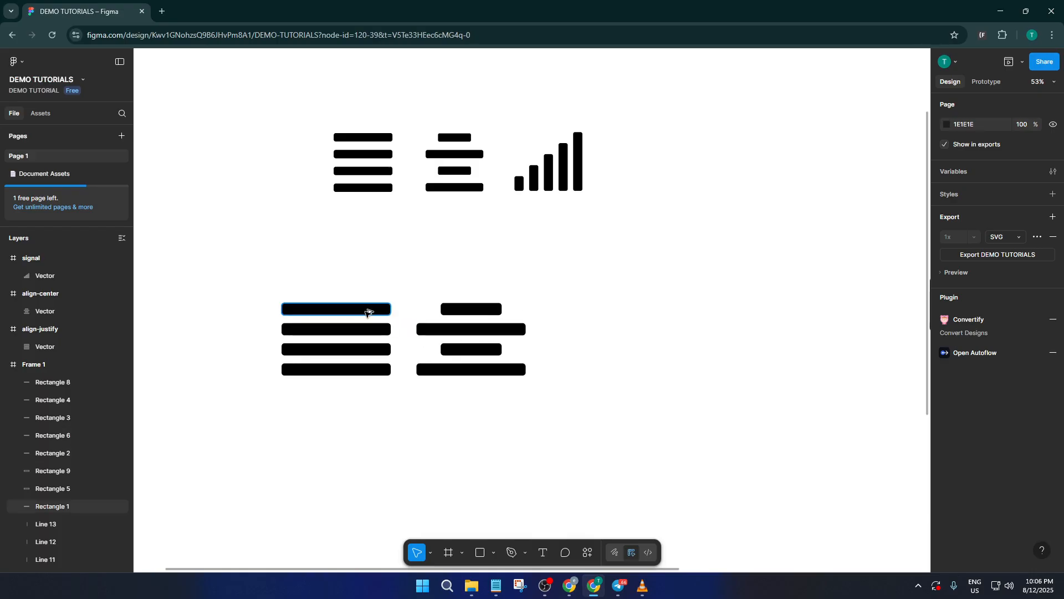
pyautogui.keyDown('alt'); pyautogui.moveTo(367, 310); pyautogui.dragTo(640, 335); pyautogui.keyUp('alt')
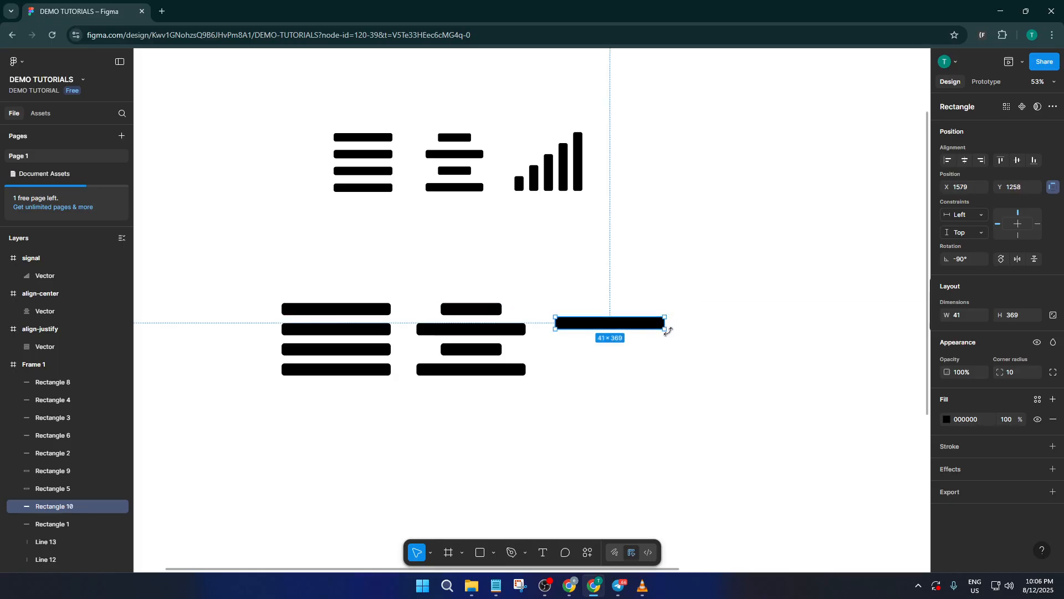
pyautogui.click(1002, 261)
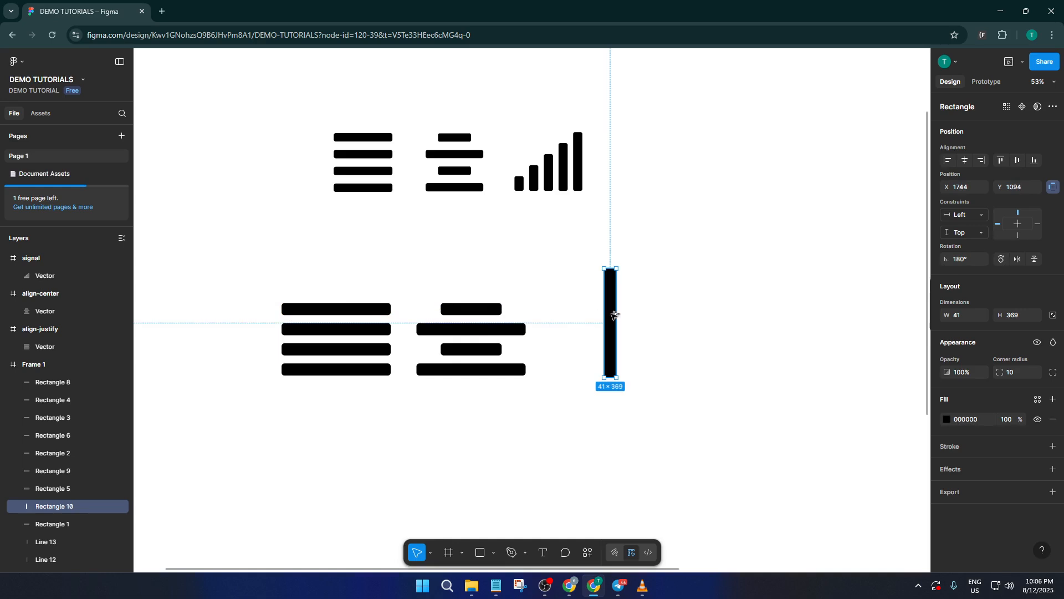
# - Duplicate the vertical bar sideways into a closely spaced row of four bars level with each other
pyautogui.keyDown('alt'); pyautogui.moveTo(614, 314); pyautogui.dragTo(630, 316); pyautogui.keyUp('alt')
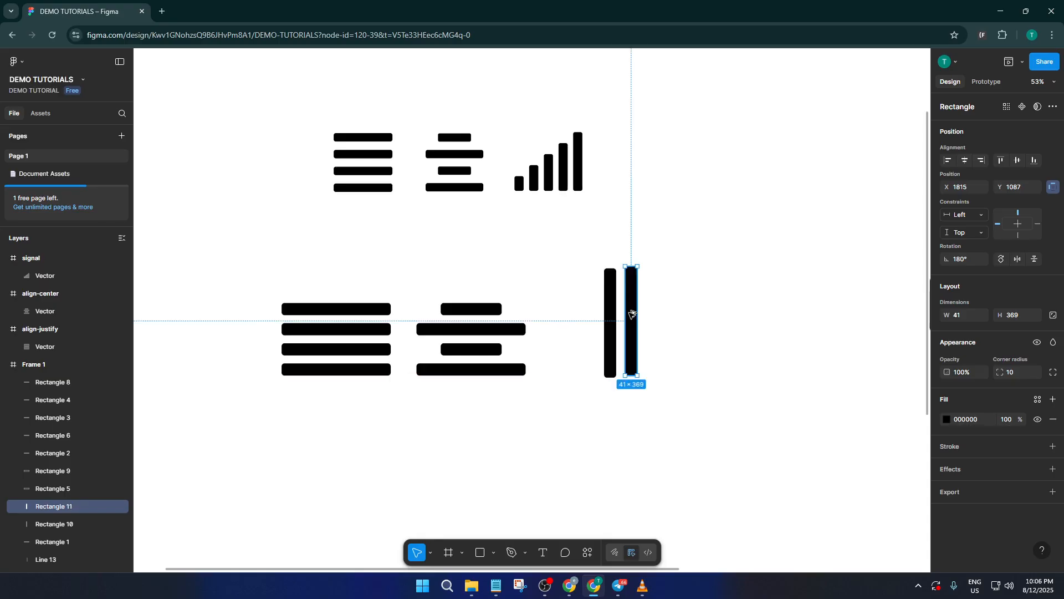
pyautogui.doubleClick(631, 317)
pyautogui.click(629, 319)
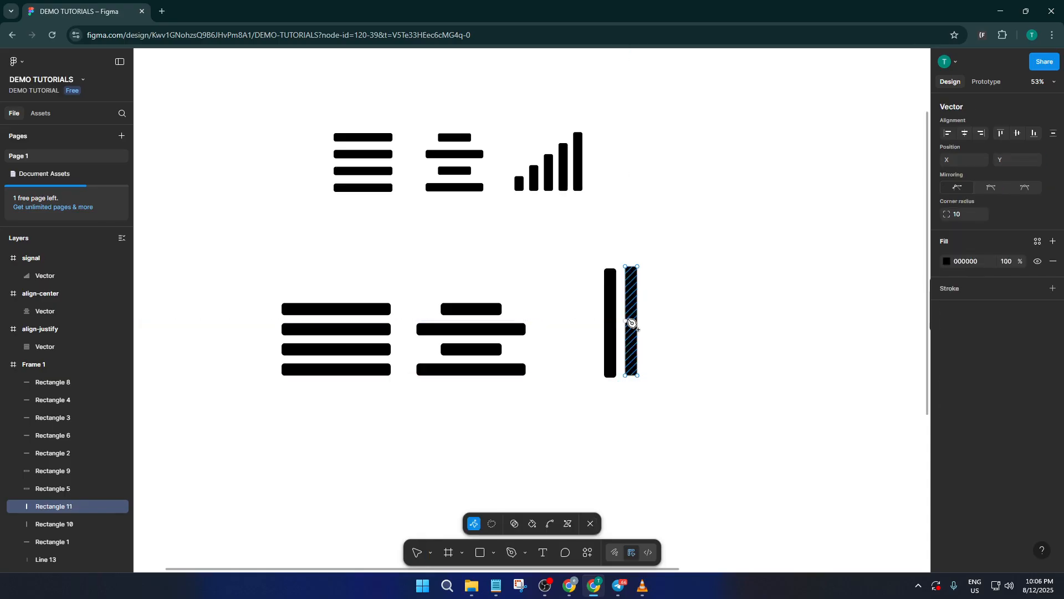
pyautogui.moveTo(629, 321); pyautogui.dragTo(627, 320)
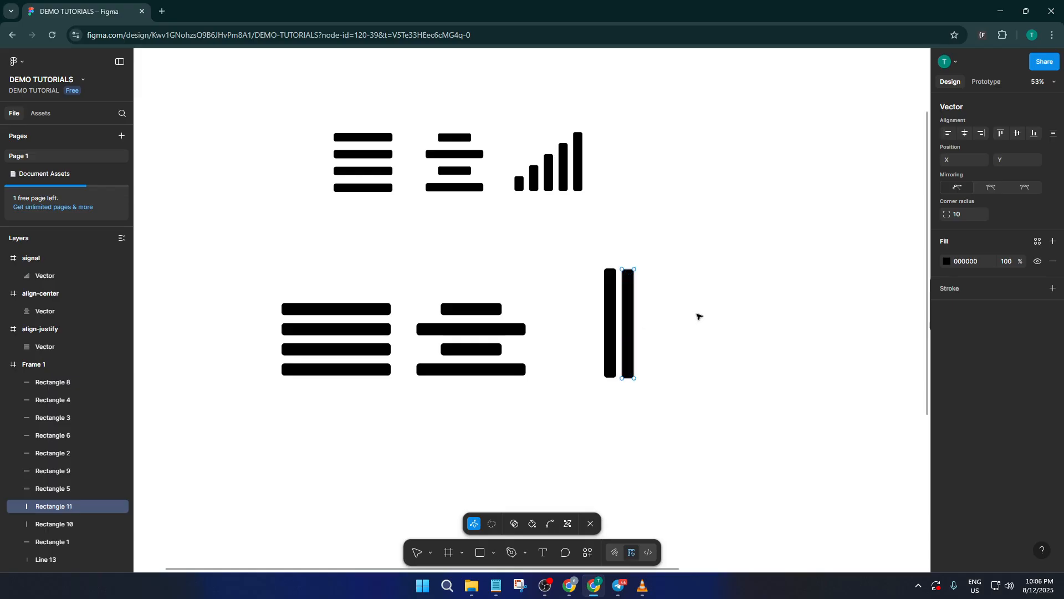
pyautogui.press('Escape')
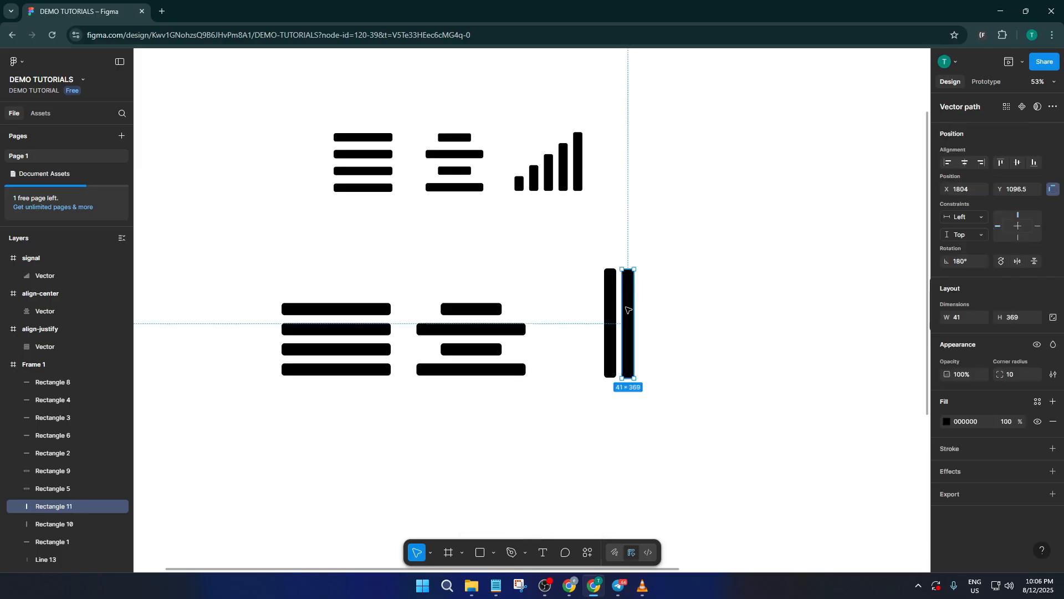
pyautogui.moveTo(627, 308); pyautogui.dragTo(668, 310)
pyautogui.click(676, 311)
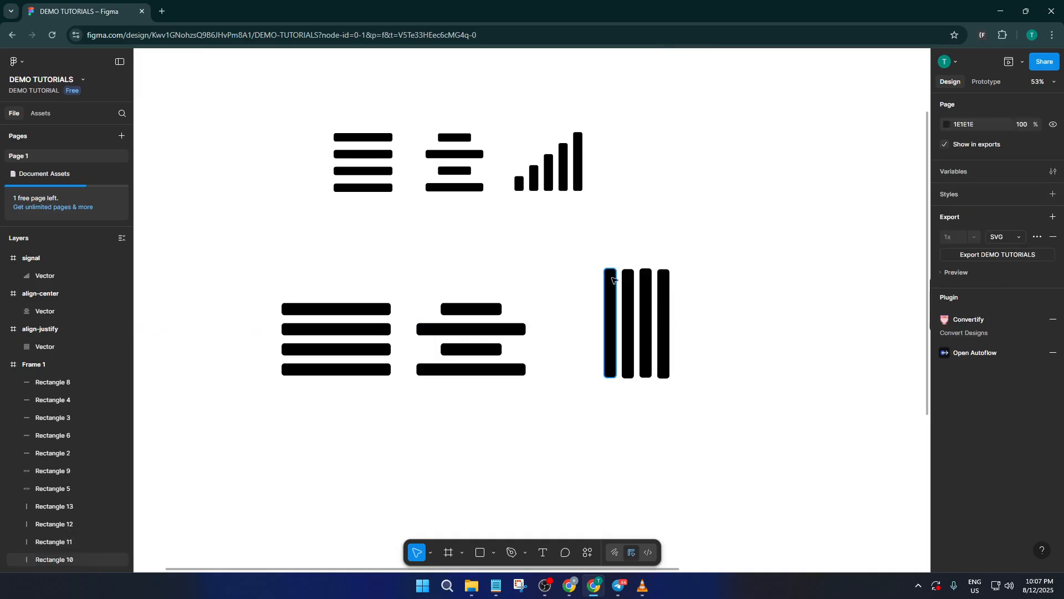
# - Shorten the first two vertical bars from their upper ends to heights of about 116 and 187
pyautogui.click(612, 279)
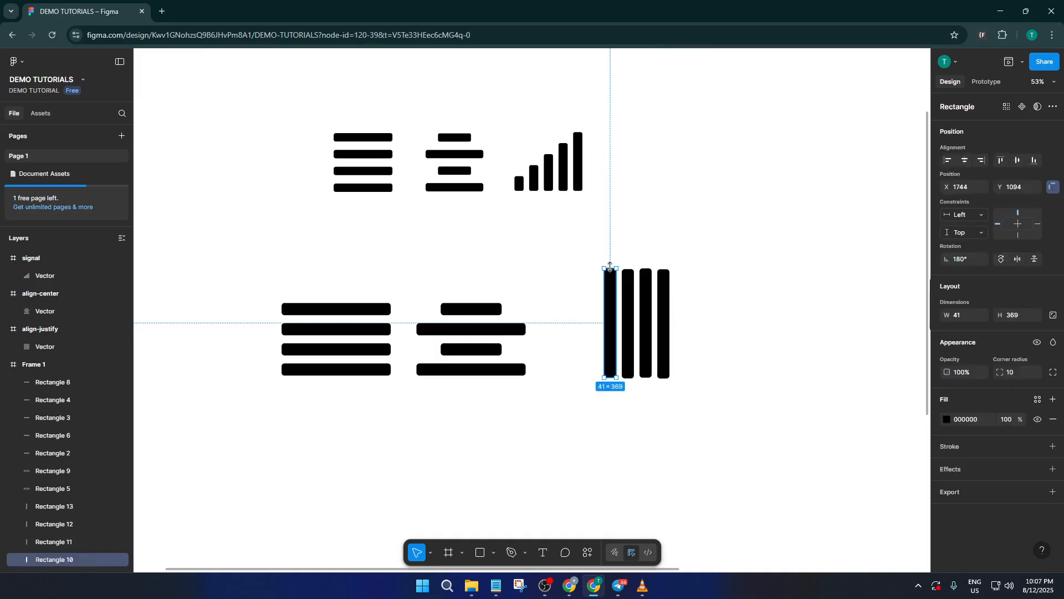
pyautogui.moveTo(610, 267); pyautogui.dragTo(612, 344)
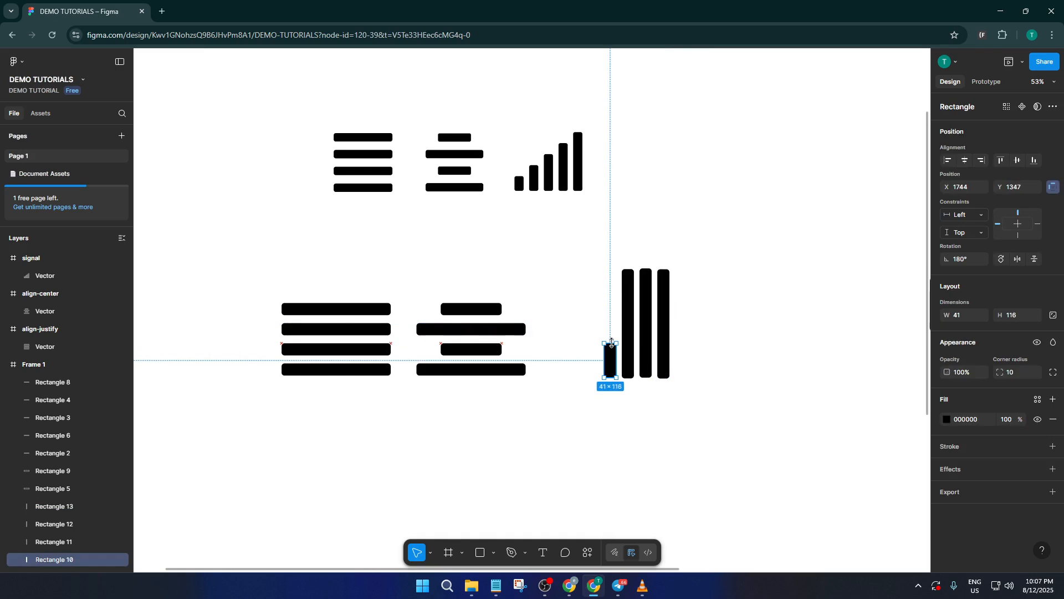
pyautogui.click(630, 270)
pyautogui.moveTo(628, 269); pyautogui.dragTo(630, 323)
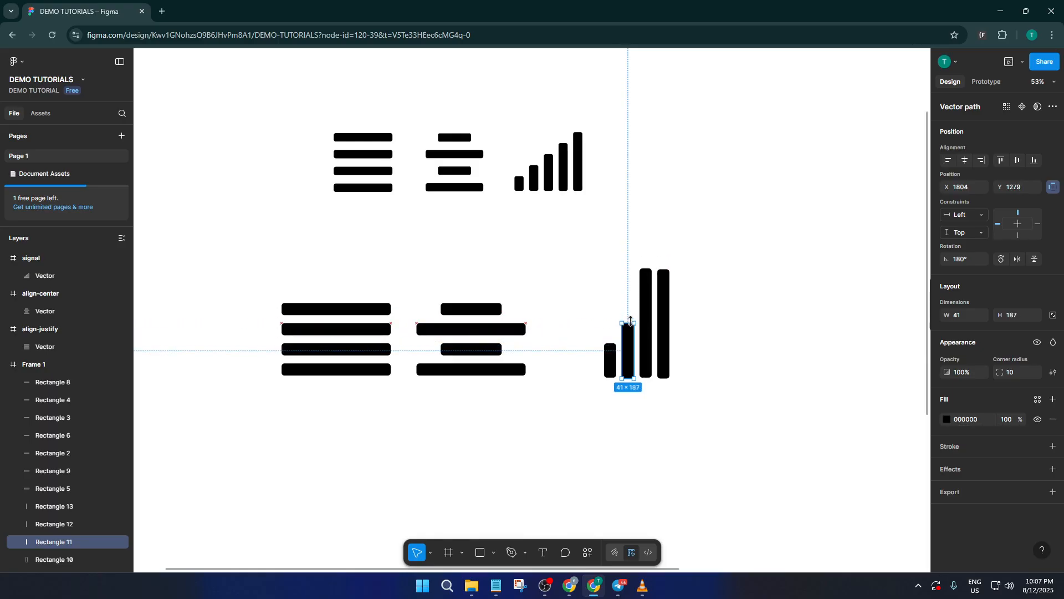
# - Shorten the third vertical bar from its upper end to a height between the second and fourth bars
pyautogui.click(646, 272)
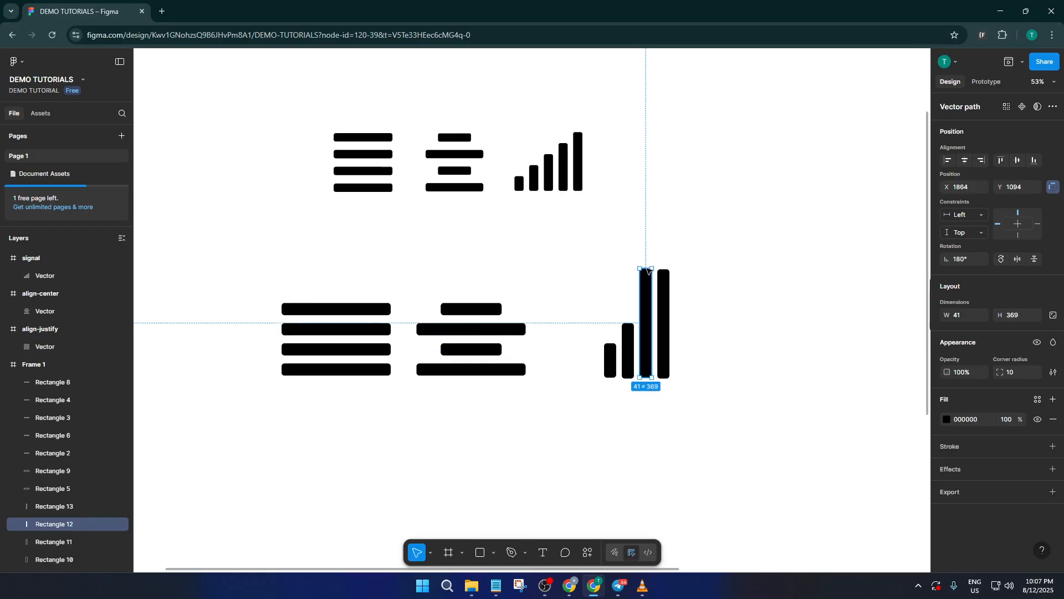
pyautogui.doubleClick(647, 271)
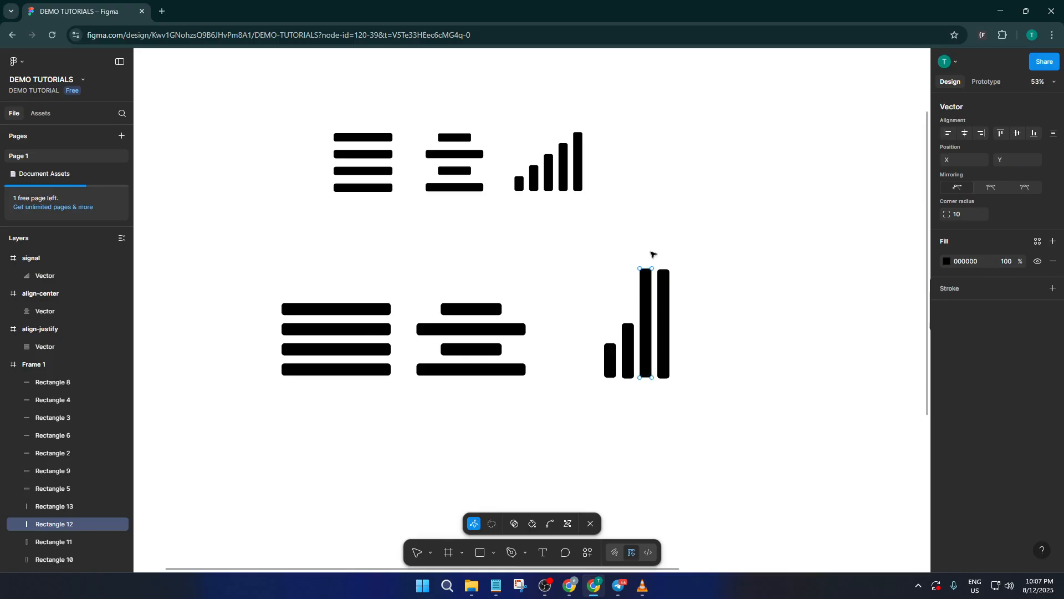
pyautogui.press('Escape')
pyautogui.click(653, 254)
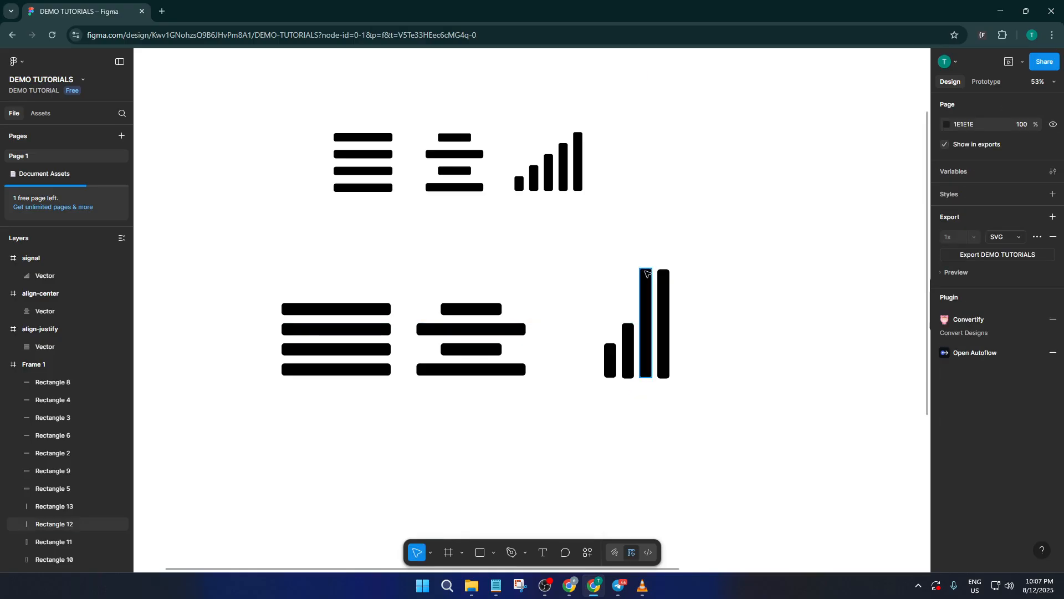
pyautogui.click(645, 270)
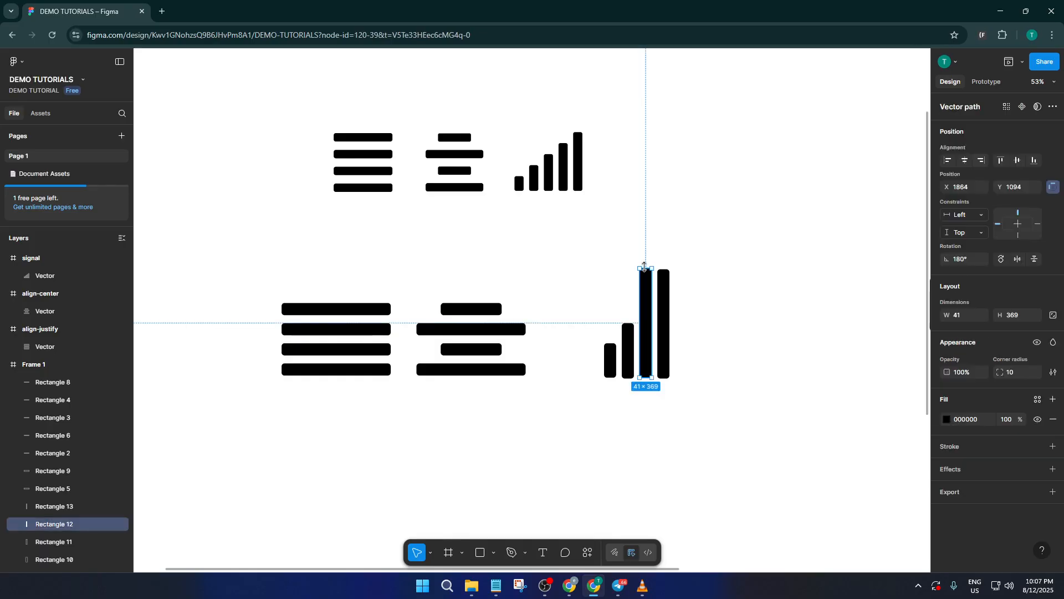
pyautogui.moveTo(645, 270); pyautogui.dragTo(657, 296)
# - Copy the shortest vertical bar to its left and shorten the copy from the upper end to a height of about 61
pyautogui.click(608, 361)
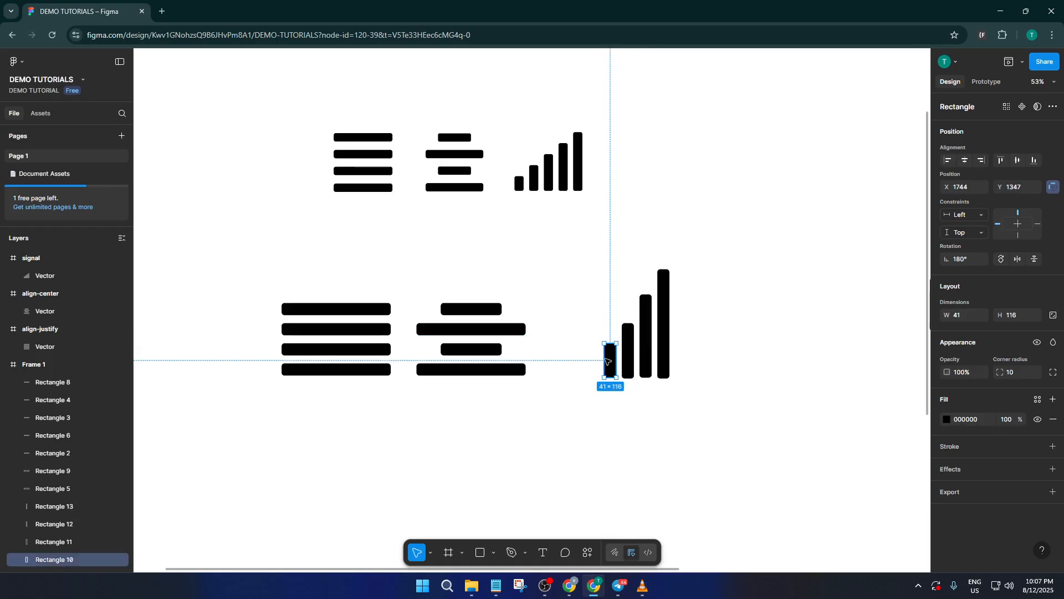
pyautogui.moveTo(610, 361); pyautogui.dragTo(595, 362)
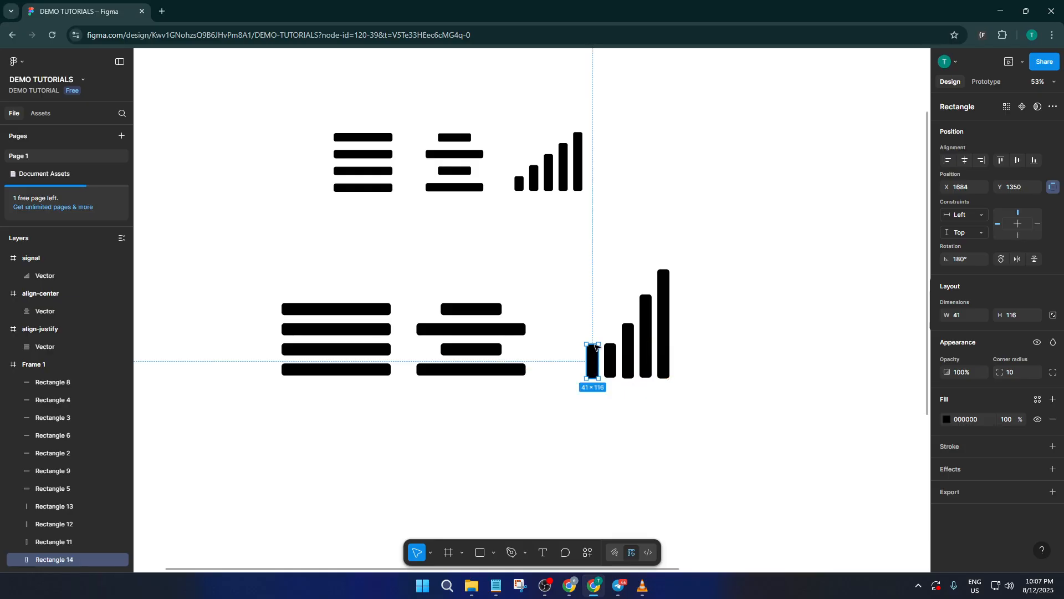
pyautogui.moveTo(593, 348); pyautogui.dragTo(593, 362)
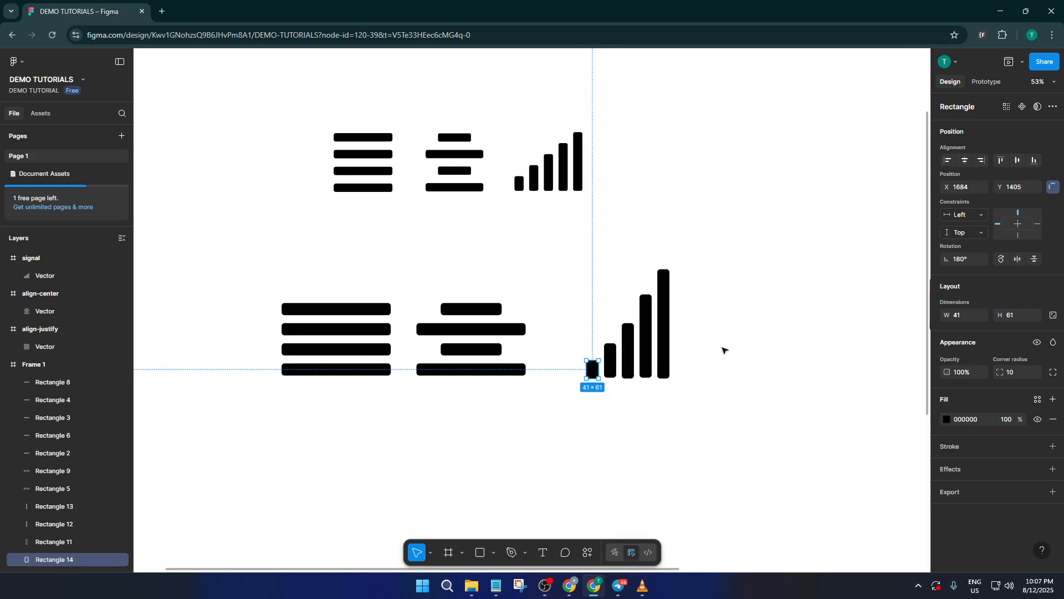
pyautogui.click(752, 329)
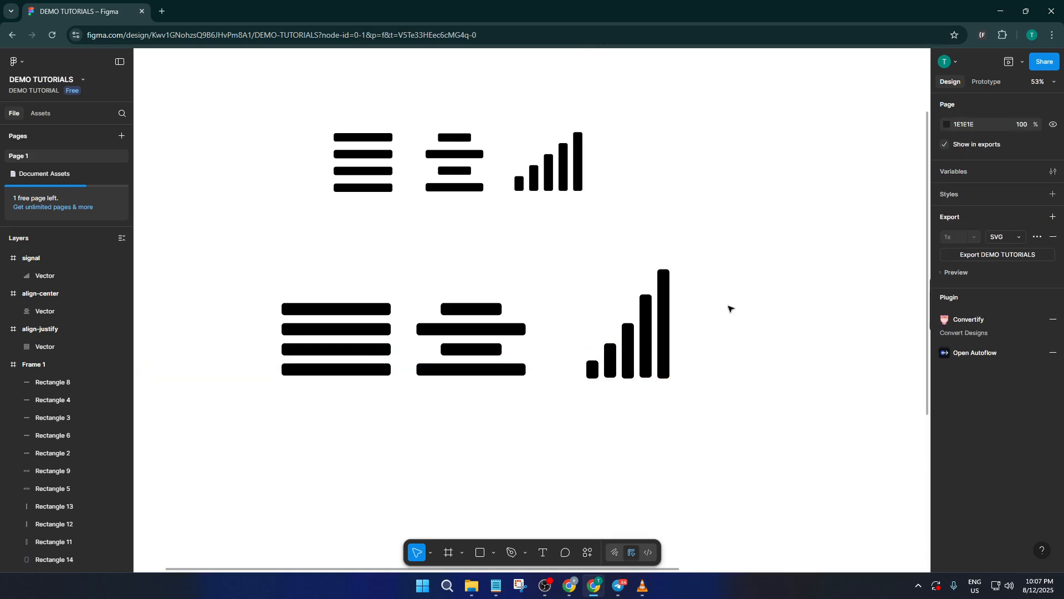